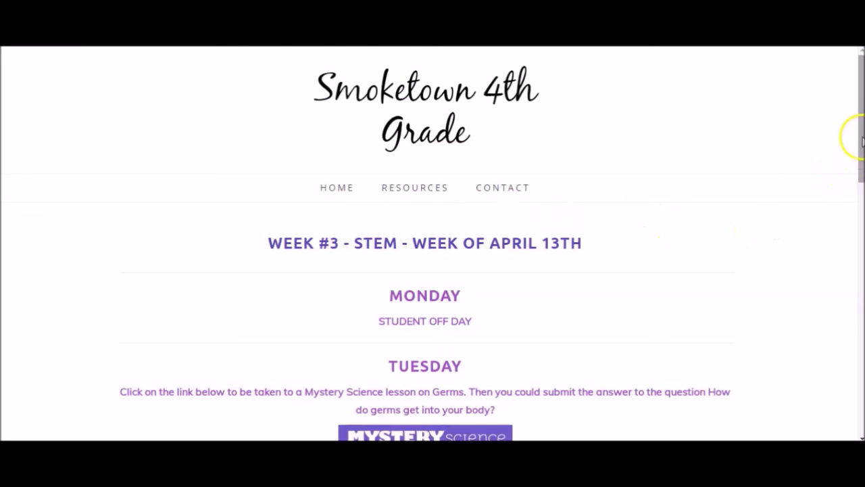
- Scroll the Smoketown 4th Grade class website past Thursday to Friday's Ed Puzzle 'Click Here' link
{"action": "left_click_drag", "start_coordinate": [861, 141], "coordinate": [855, 302]}
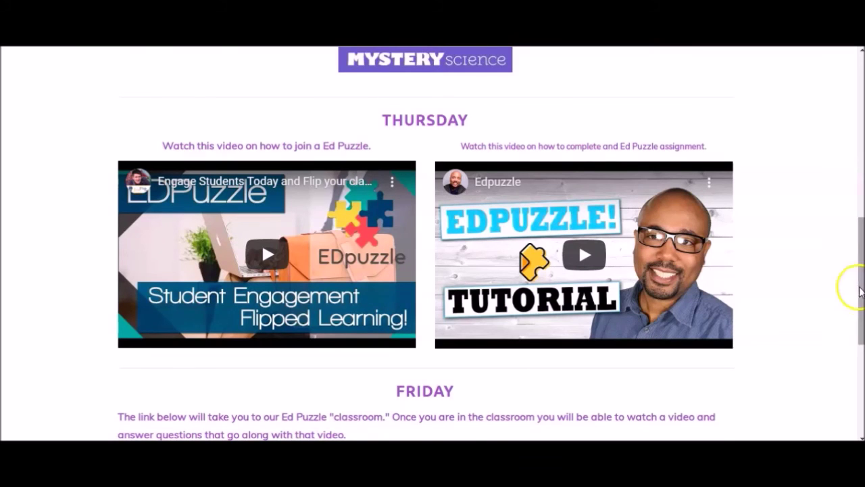
{"action": "left_click_drag", "start_coordinate": [855, 277], "coordinate": [860, 344]}
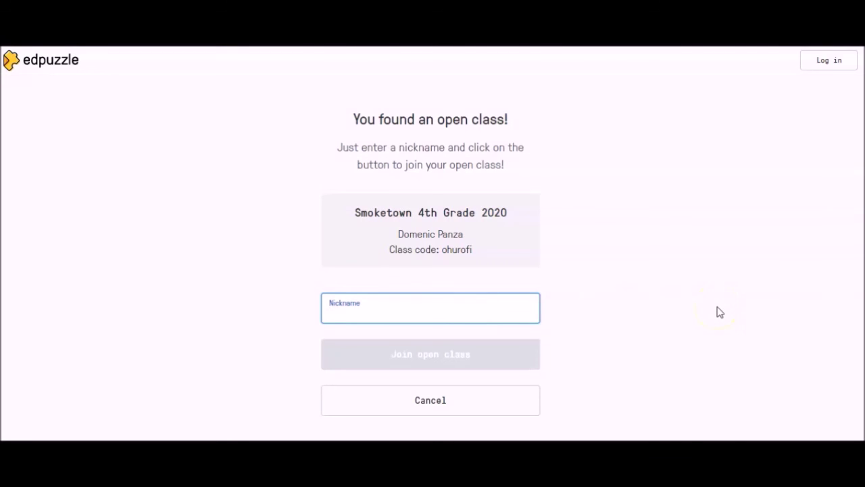
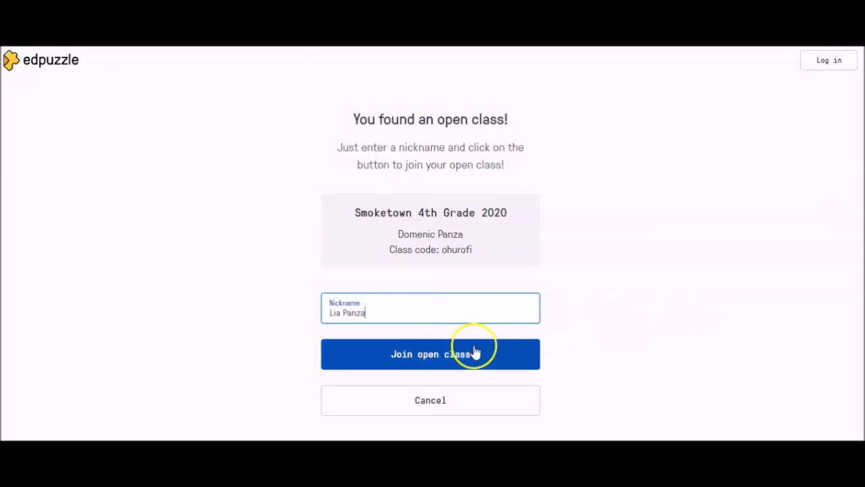
- Enter the student's nickname and join the Smoketown 4th Grade 2020 open class
{"action": "left_click", "coordinate": [423, 358]}
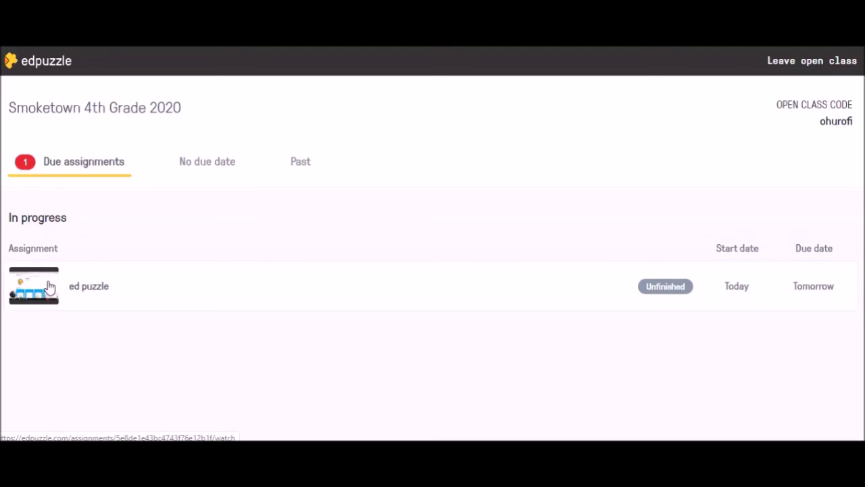
- Open the due 'ed puzzle' assignment and load its 01:10 video
{"action": "left_click", "coordinate": [49, 286]}
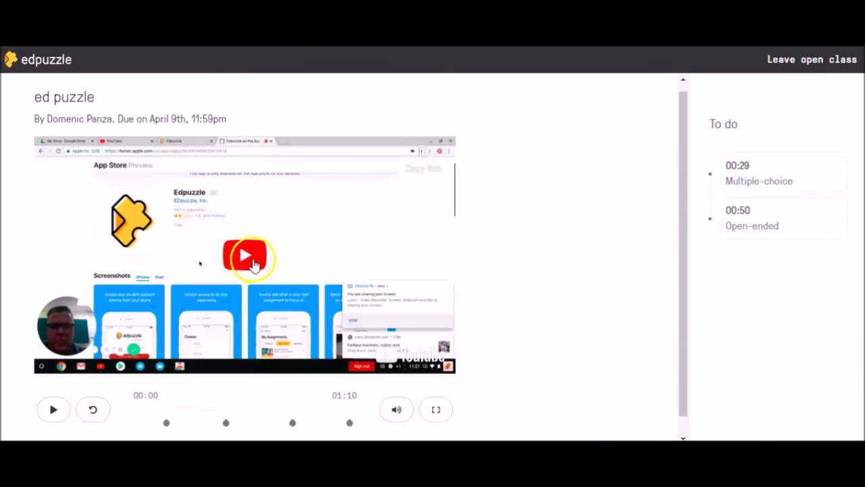
{"action": "left_click", "coordinate": [251, 260]}
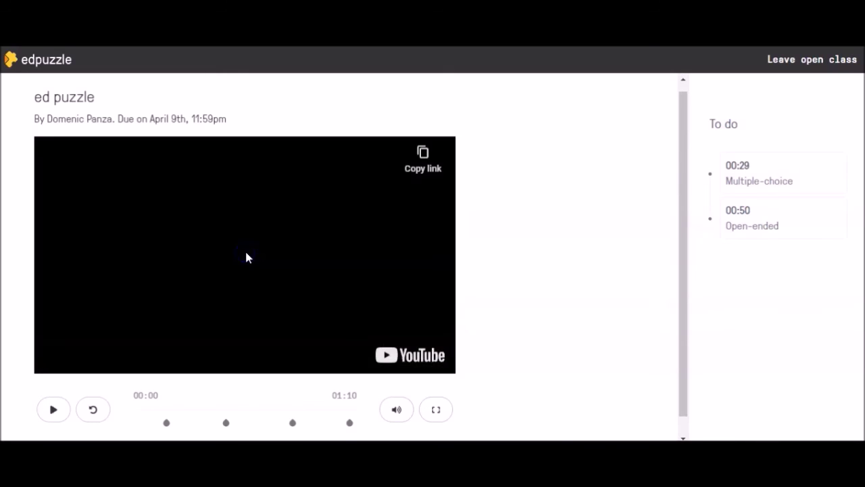
- Play the assignment video, resuming from 00:08 until the teacher's note appears
{"action": "left_click", "coordinate": [246, 256]}
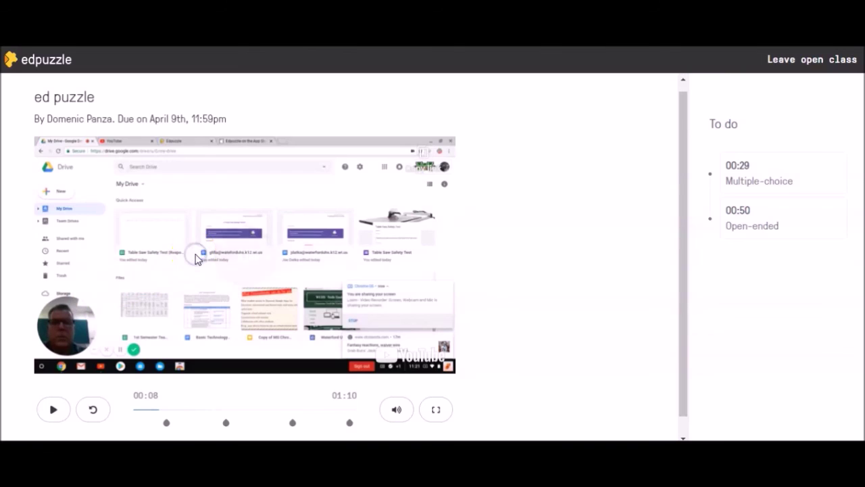
{"action": "left_click", "coordinate": [53, 408]}
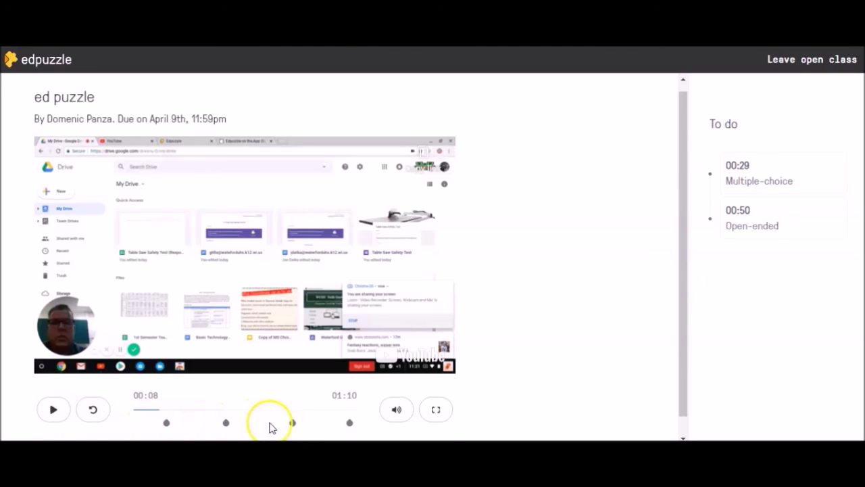
{"action": "left_click", "coordinate": [51, 411]}
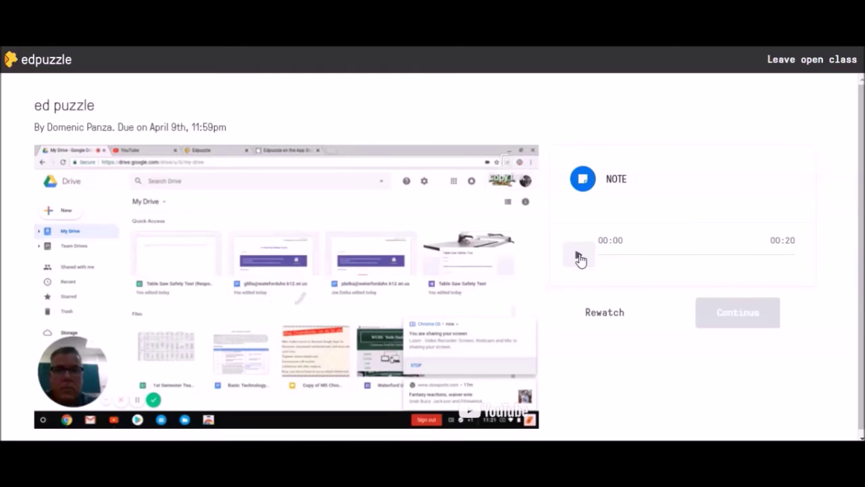
- Play the note's 00:20 audio clip through to the end and continue
{"action": "left_click", "coordinate": [579, 256]}
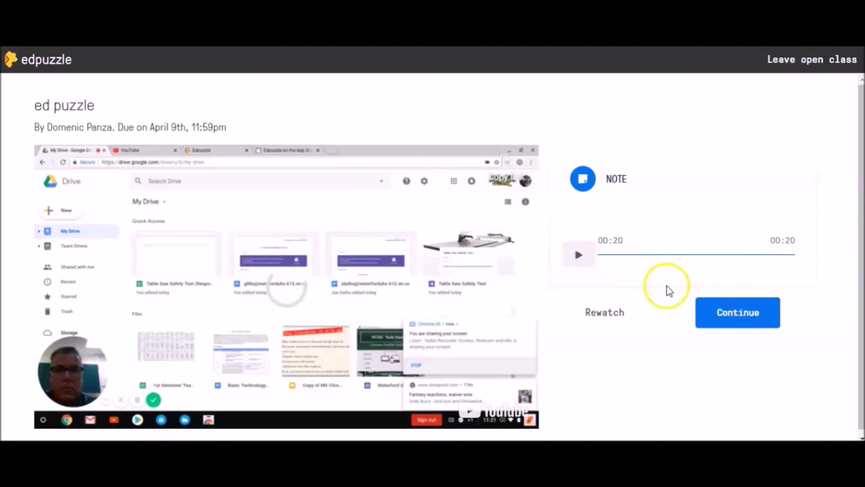
{"action": "left_click", "coordinate": [713, 312]}
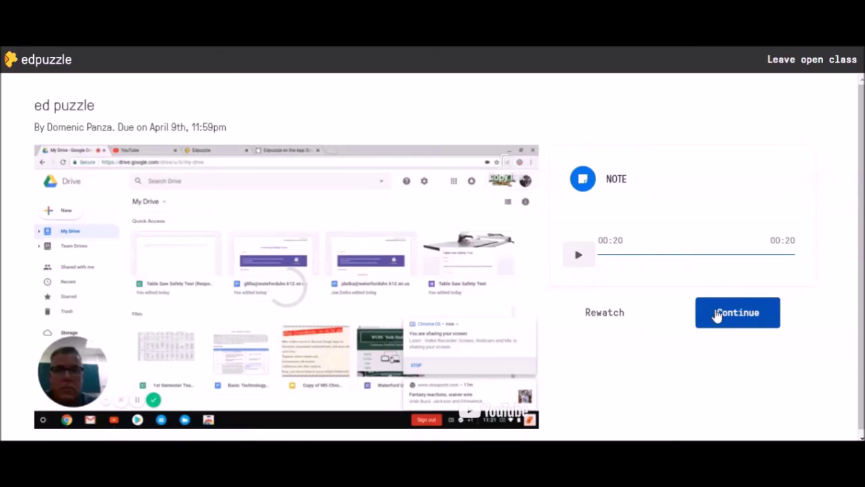
- Resume the video, pause at 00:15, then jump ahead to the 00:29 True/False question
{"action": "left_click", "coordinate": [717, 313]}
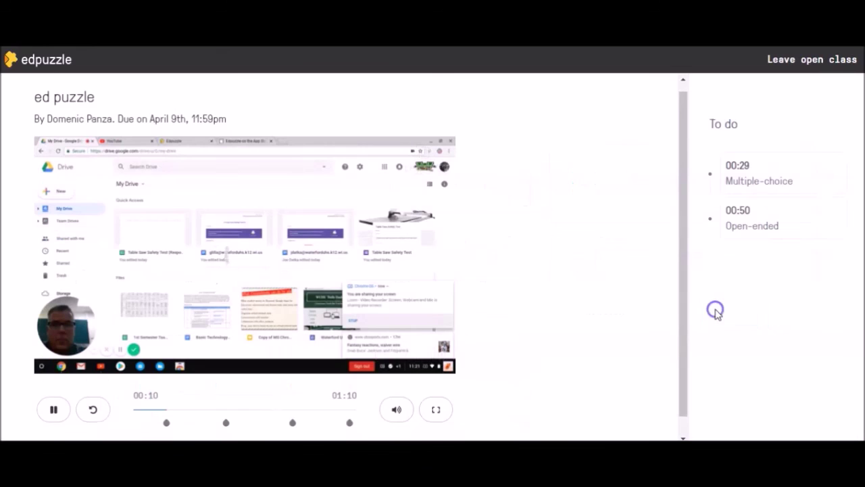
{"action": "left_click", "coordinate": [555, 296]}
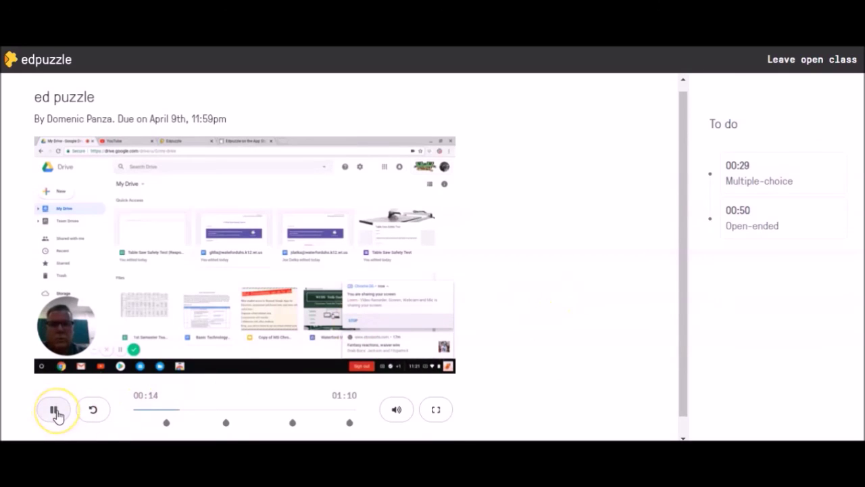
{"action": "left_click", "coordinate": [56, 412]}
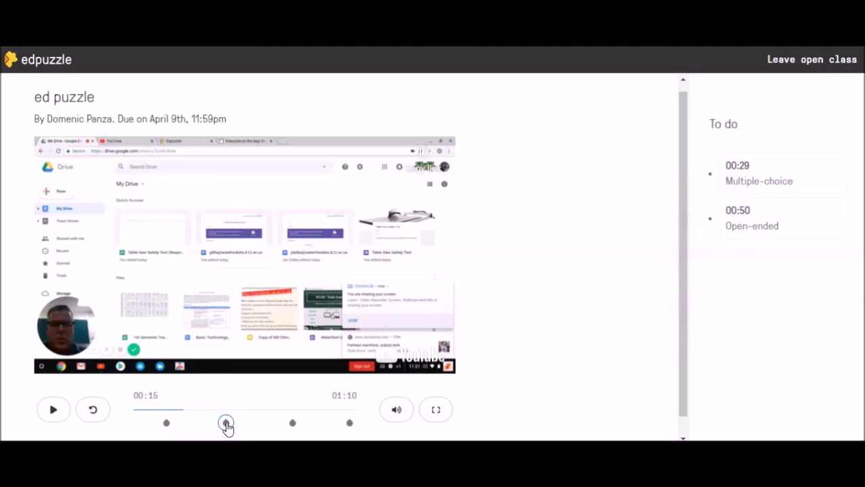
{"action": "left_click", "coordinate": [52, 410]}
{"action": "left_click", "coordinate": [226, 422]}
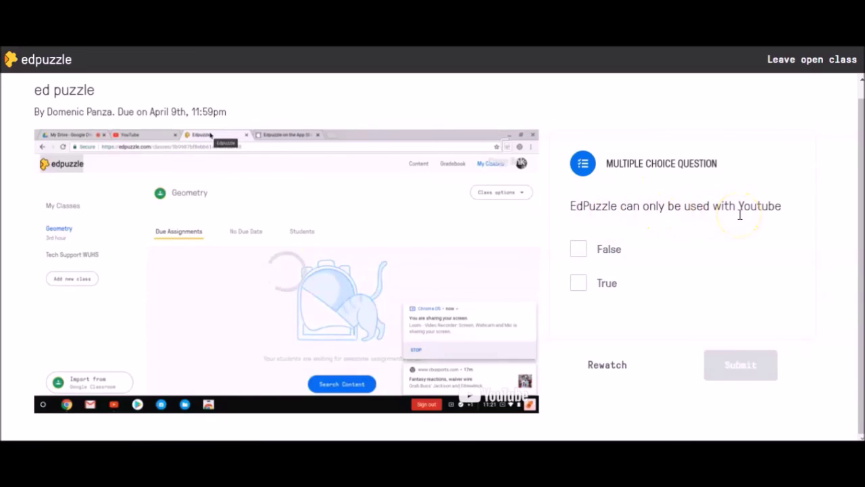
- Answer False, submit for a 100 out of 100 grade, and resume the video
{"action": "left_click", "coordinate": [580, 257]}
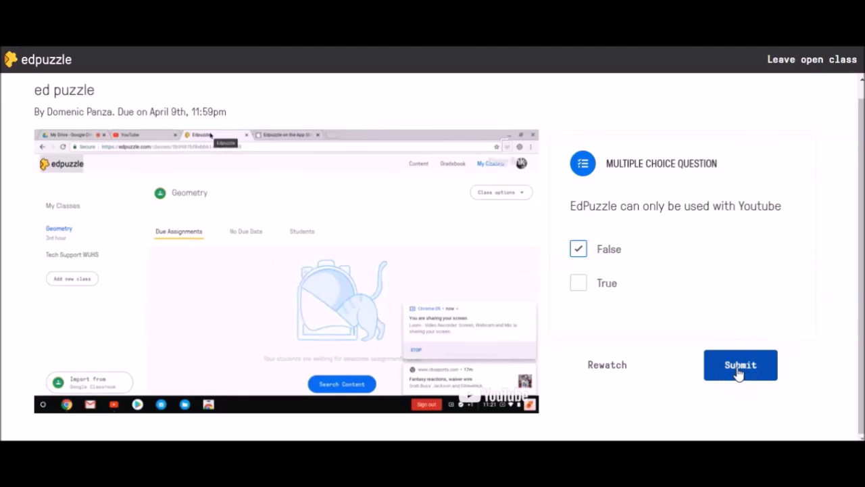
{"action": "left_click", "coordinate": [739, 370]}
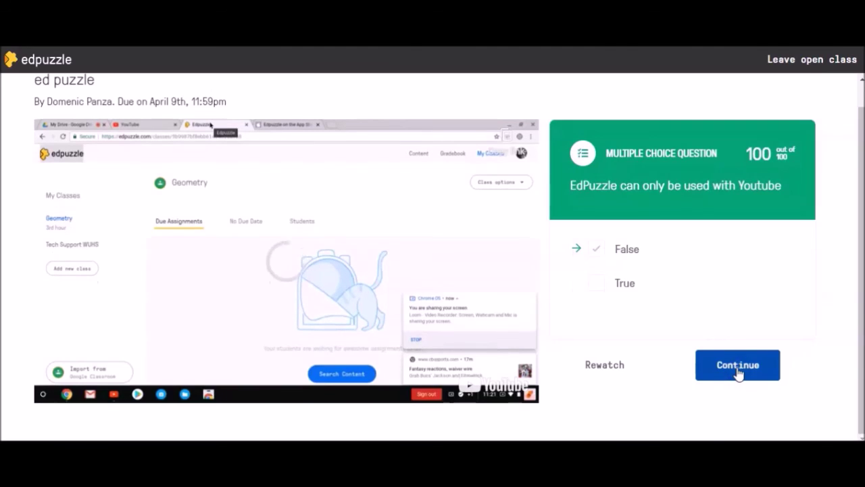
{"action": "left_click", "coordinate": [739, 370]}
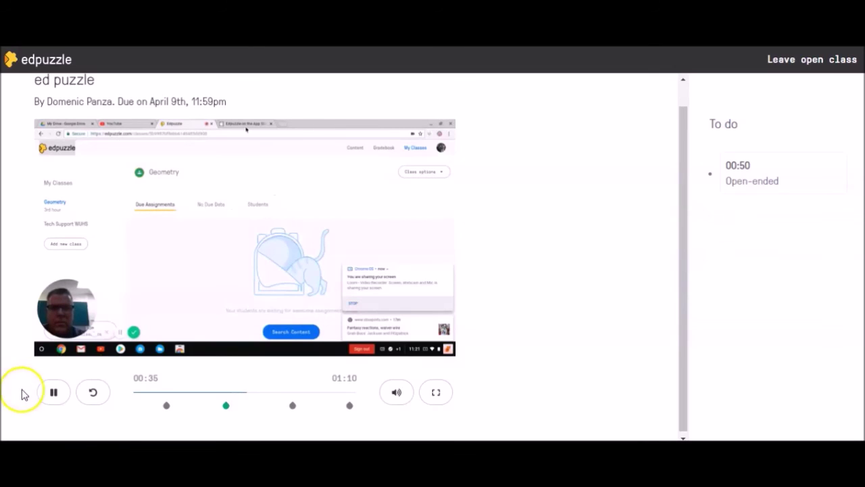
- Pause the lesson video at 00:36, then resume playback
{"action": "left_click", "coordinate": [54, 395]}
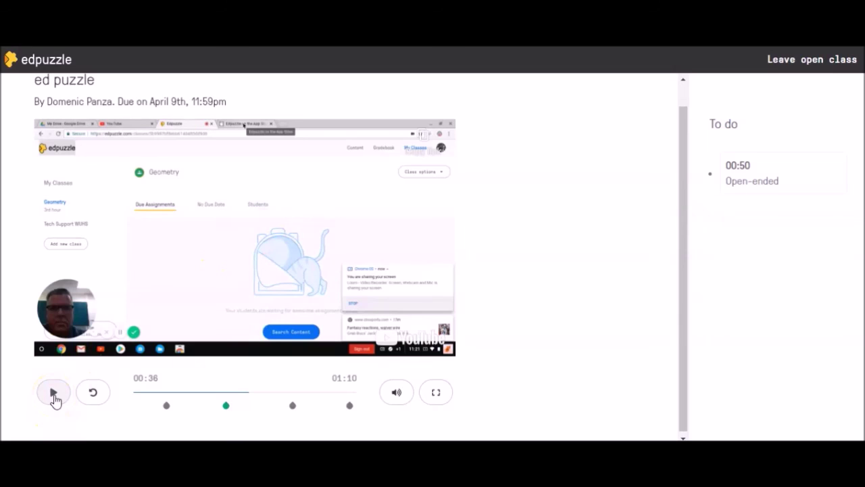
{"action": "left_click", "coordinate": [54, 393]}
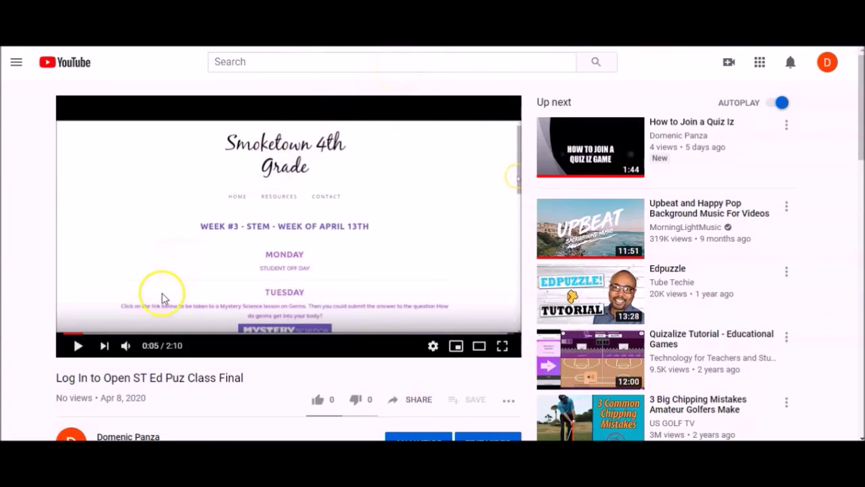
- Let the video play on to the 00:50 open-ended classroom question
{"action": "mouse_move", "coordinate": [506, 446]}
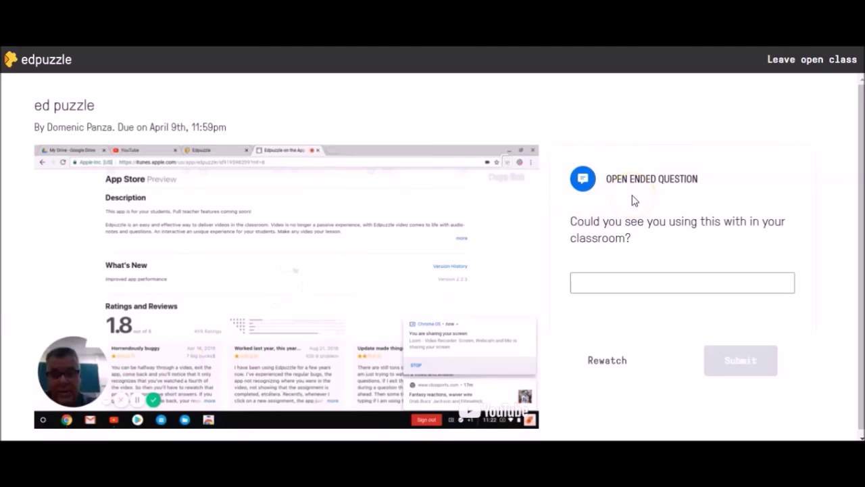
- Write 'Yes, I will use this in my classroom.' in the answer box and submit it
{"action": "left_click", "coordinate": [575, 284]}
{"action": "left_click", "coordinate": [700, 270]}
{"action": "left_click", "coordinate": [667, 285]}
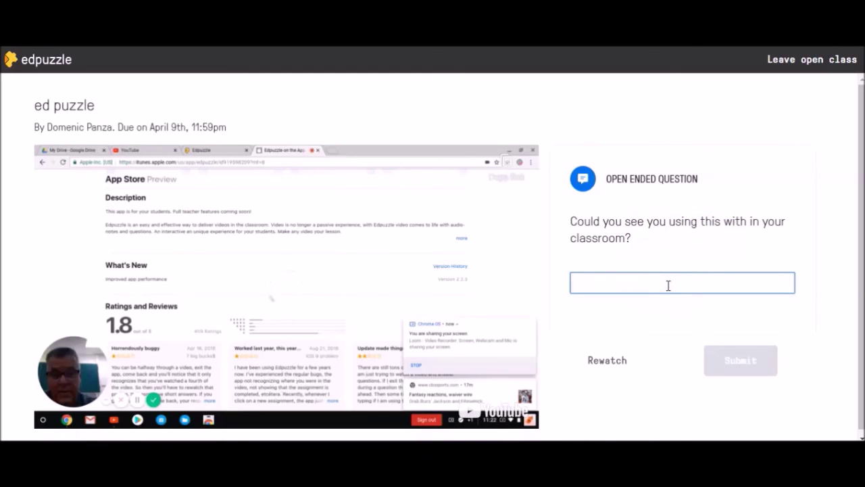
{"action": "type", "text": "Yes"}
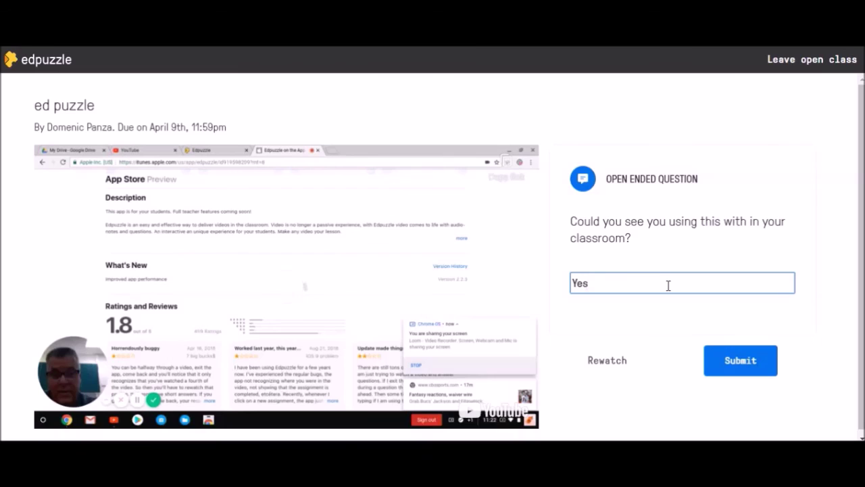
{"action": "type", "text": ", I wi"}
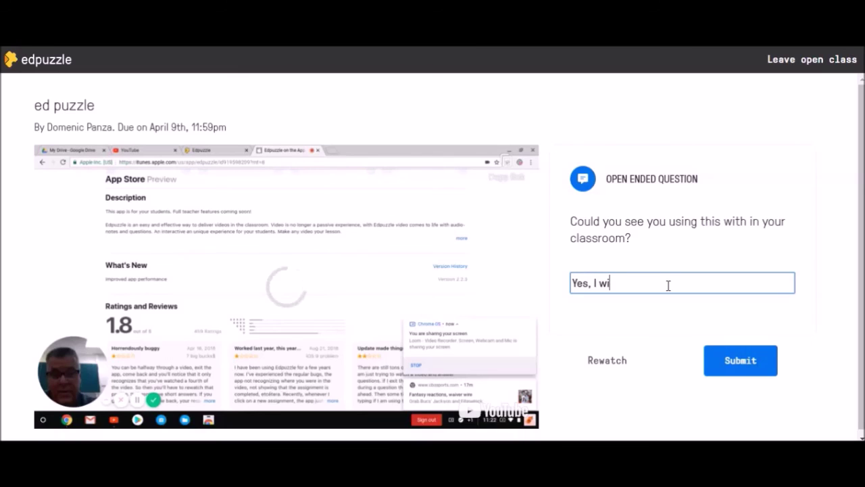
{"action": "type", "text": "ll use this in"}
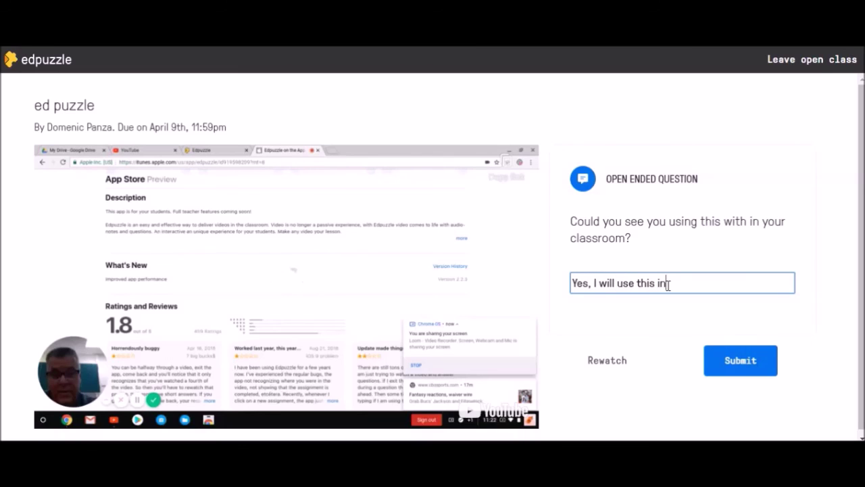
{"action": "type", "text": " my classroom."}
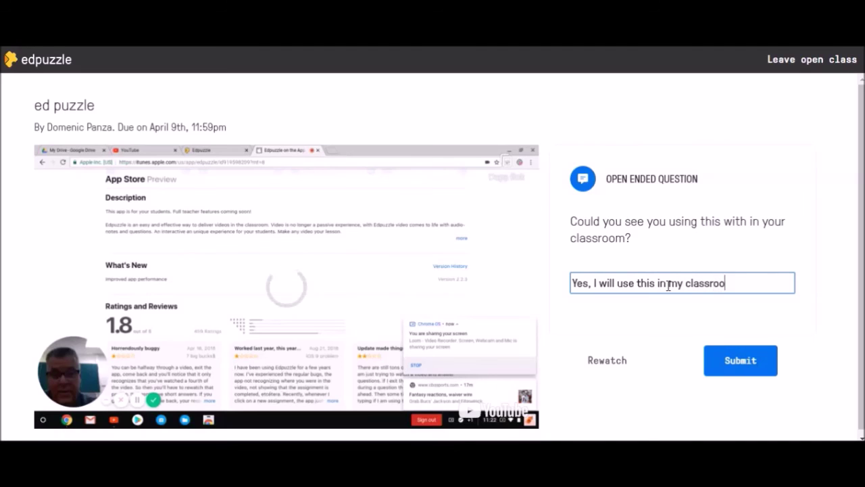
{"action": "left_click", "coordinate": [749, 368]}
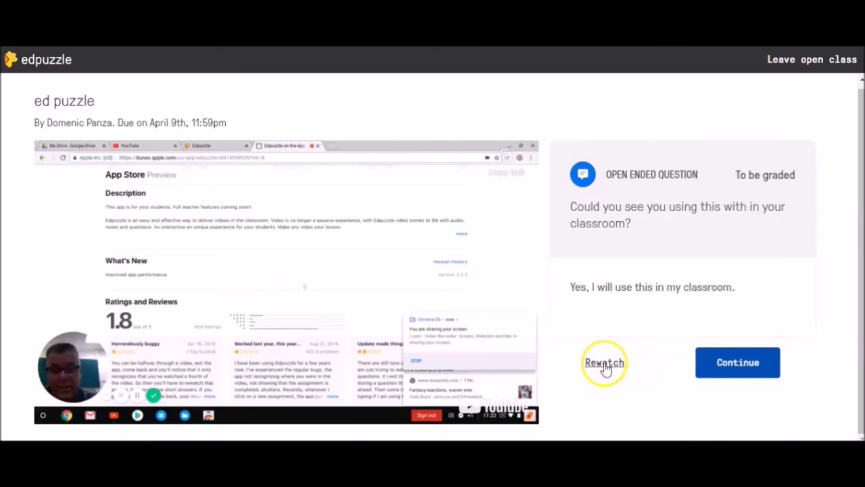
- Continue past the answered classroom question so the video plays on to the accountability note
{"action": "left_click", "coordinate": [722, 359]}
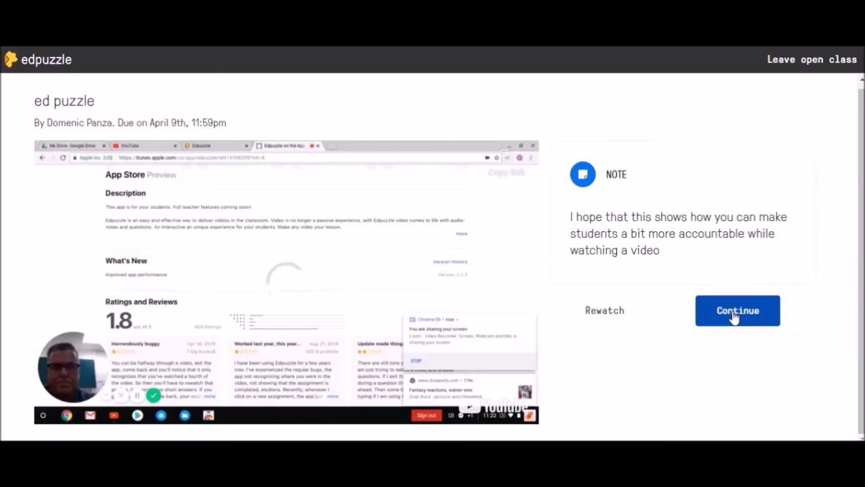
- Dismiss the accountability note and finish the 'ed puzzle' video to reach its completion screen
{"action": "left_click", "coordinate": [733, 315]}
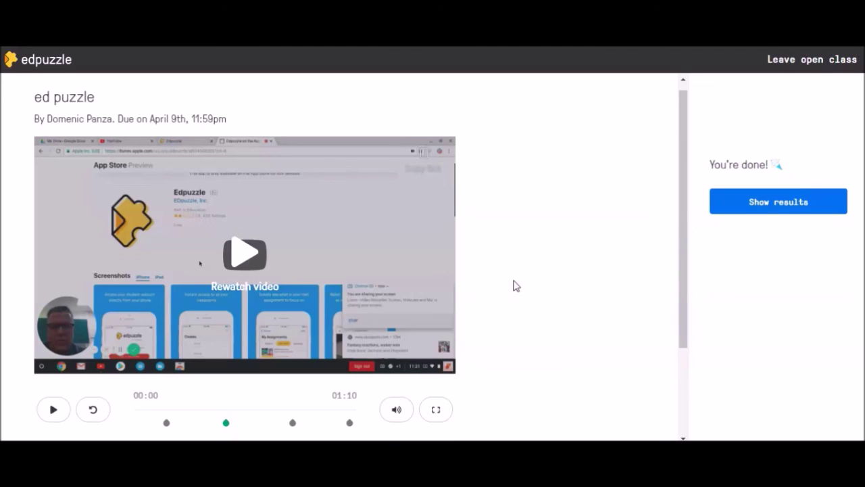
{"action": "mouse_move", "coordinate": [251, 415]}
{"action": "left_click", "coordinate": [463, 396]}
{"action": "mouse_move", "coordinate": [555, 447]}
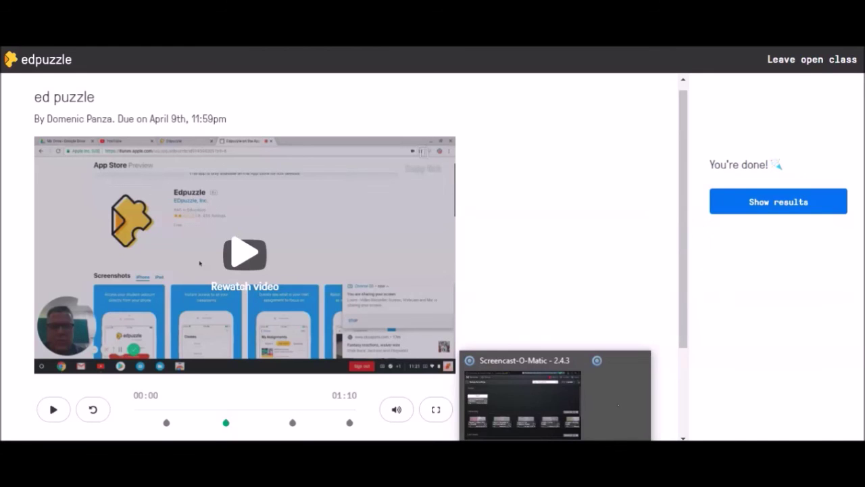